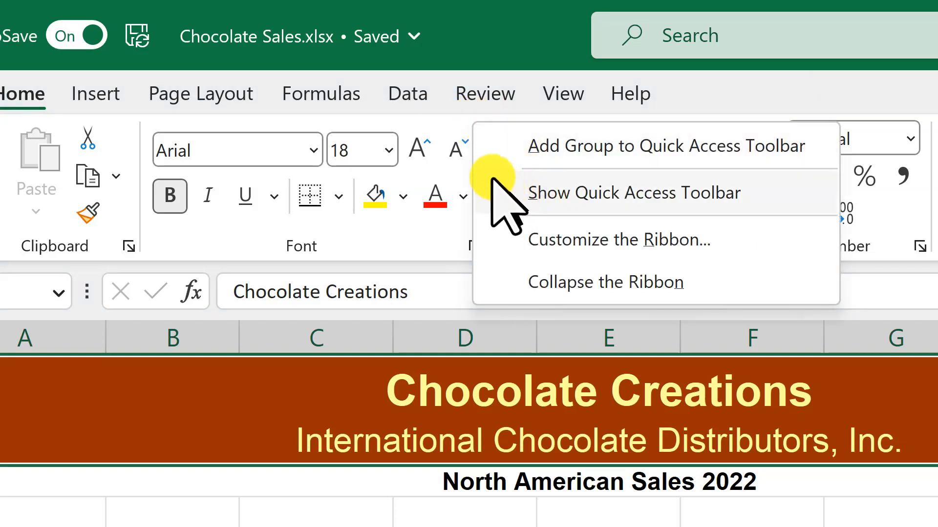
Step: Show the Quick Access Toolbar and add New, Open, Save, Print Preview and Print, Undo, Redo, Sort Ascending and Sort Descending to it
{"action": "left_click", "coordinate": [503, 195]}
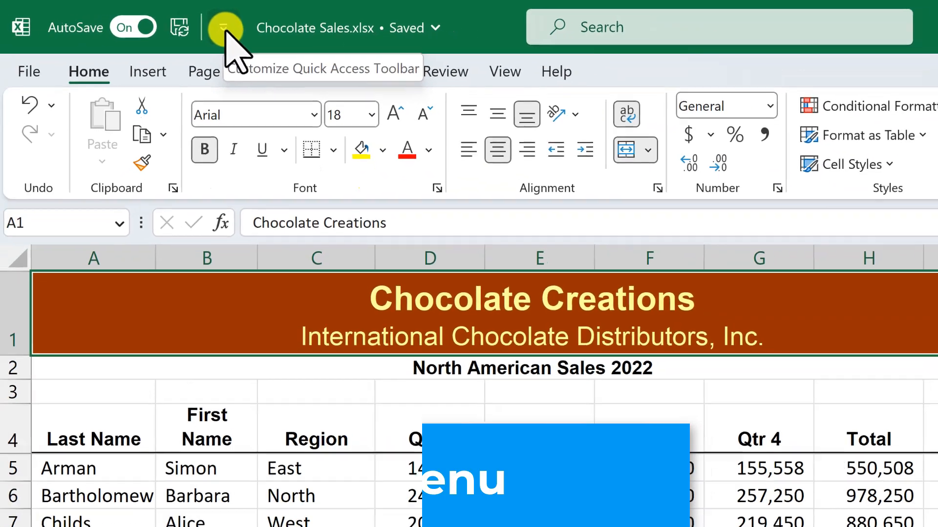
{"action": "left_click", "coordinate": [194, 36]}
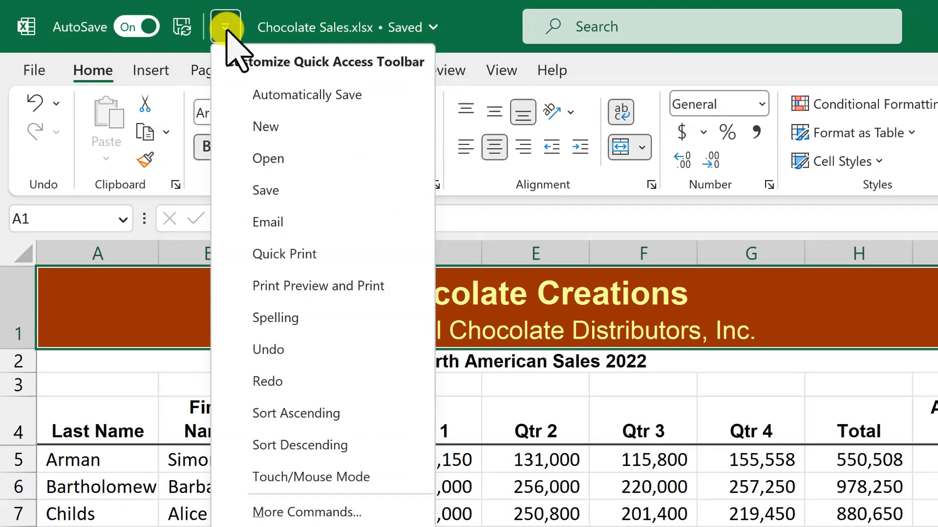
{"action": "left_click", "coordinate": [262, 126]}
{"action": "left_click", "coordinate": [254, 28]}
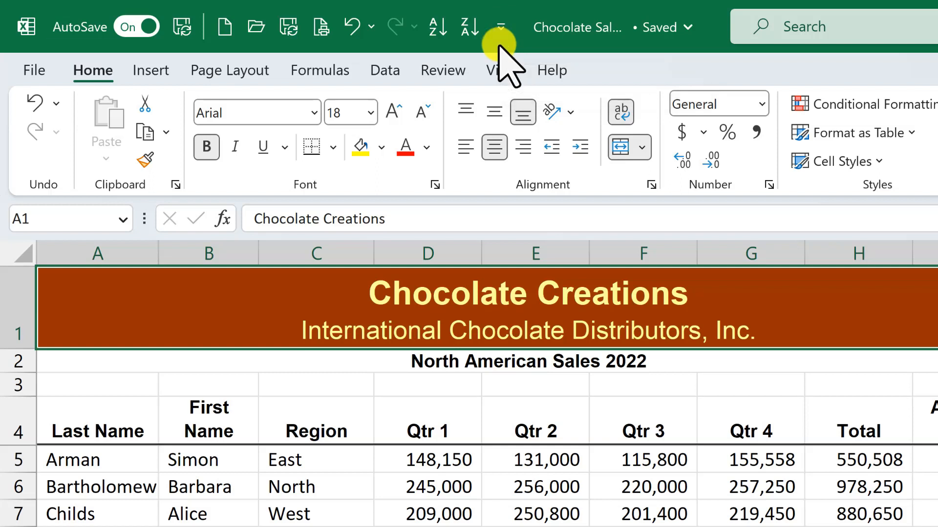
Step: Move the Quick Access Toolbar below the ribbon
{"action": "right_click", "coordinate": [338, 43]}
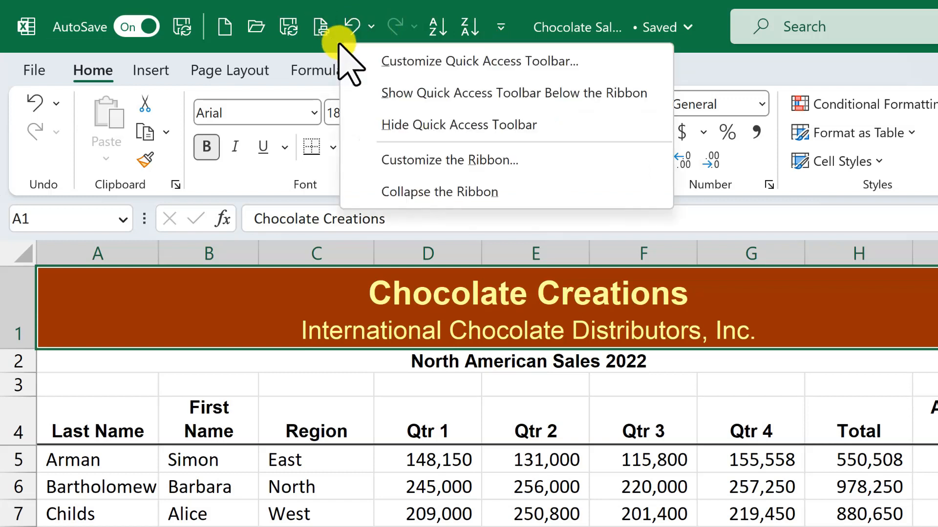
{"action": "left_click", "coordinate": [365, 93]}
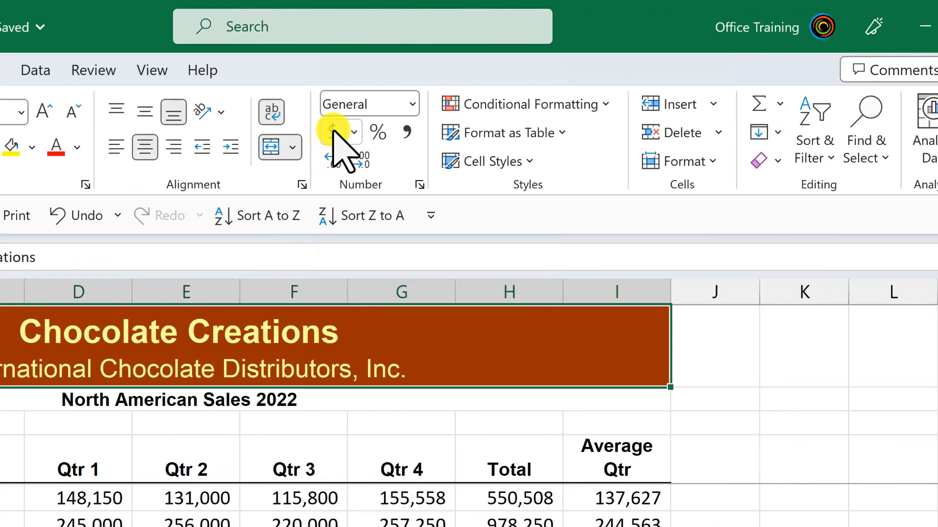
Step: Add the Accounting Number Format and Wrap Text commands from the ribbon to the Quick Access Toolbar
{"action": "right_click", "coordinate": [333, 132]}
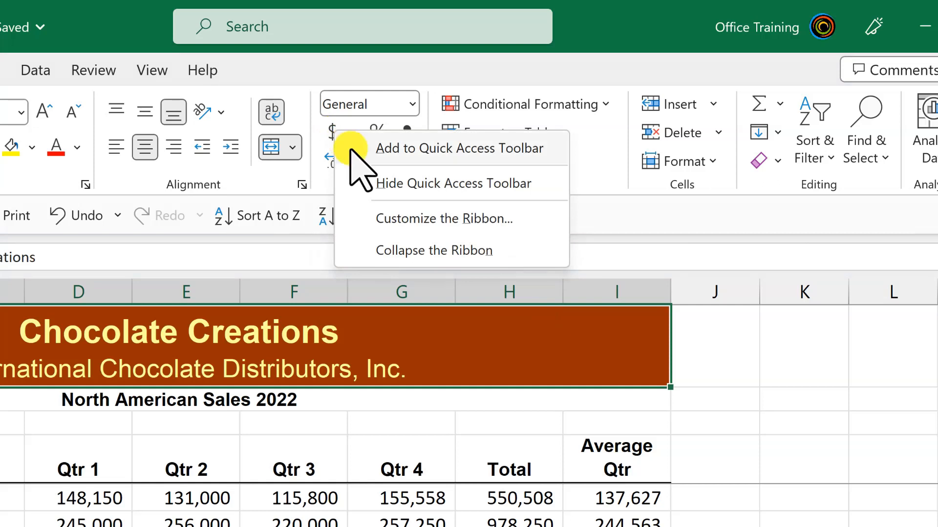
{"action": "left_click", "coordinate": [368, 149]}
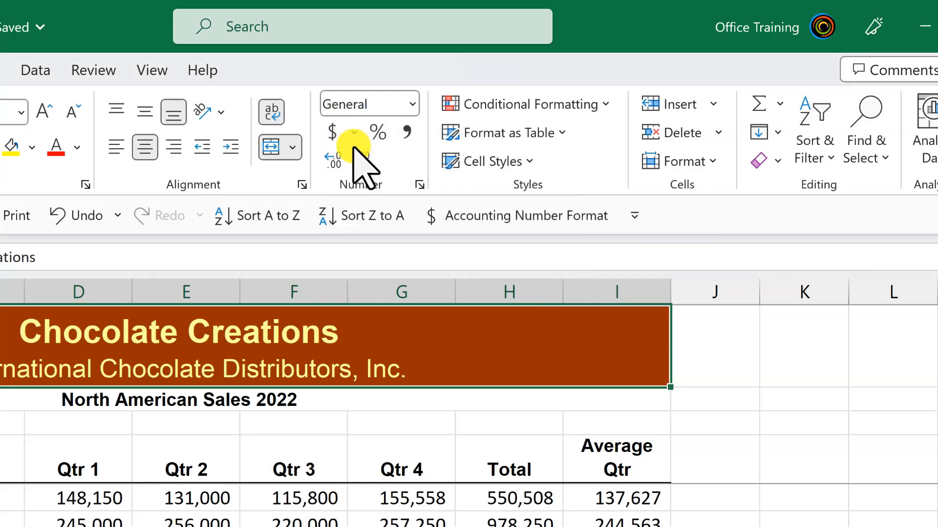
{"action": "right_click", "coordinate": [270, 119]}
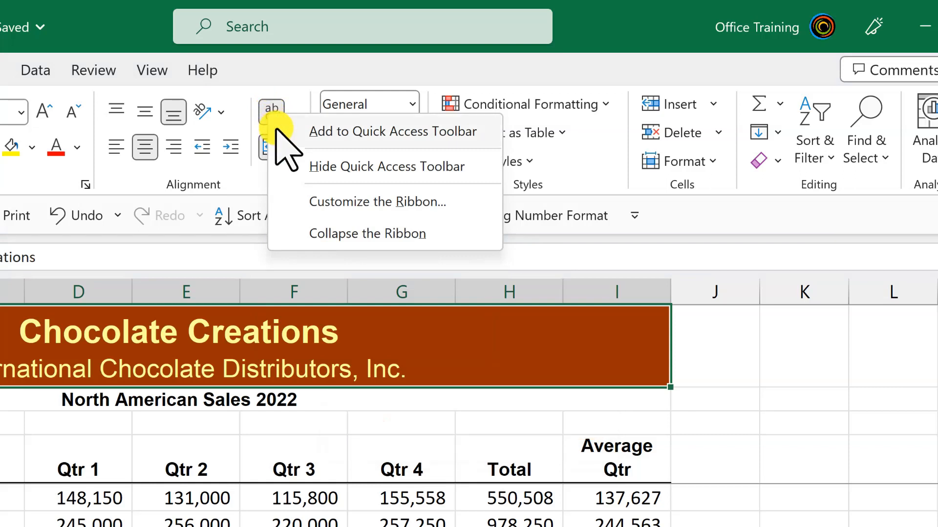
{"action": "left_click", "coordinate": [276, 131]}
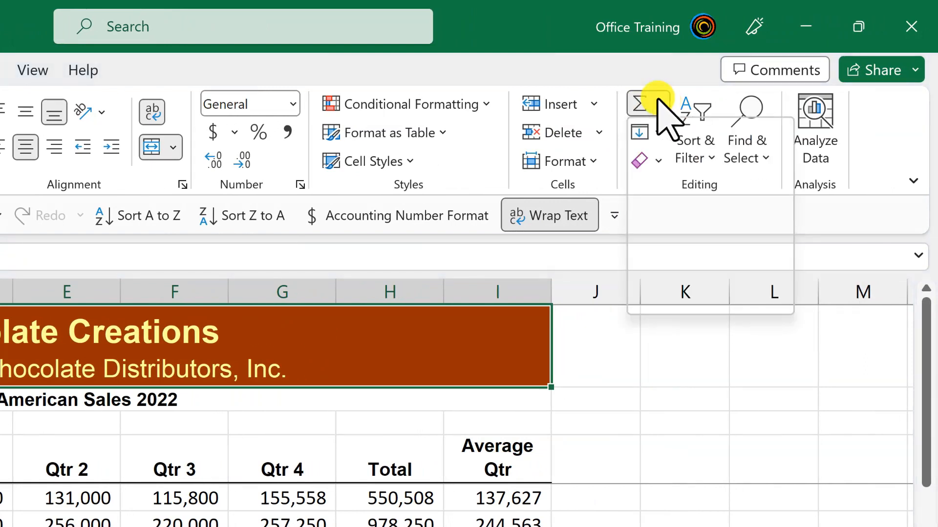
Step: Add the AutoSum command with its function list to the Quick Access Toolbar
{"action": "left_click", "coordinate": [660, 105]}
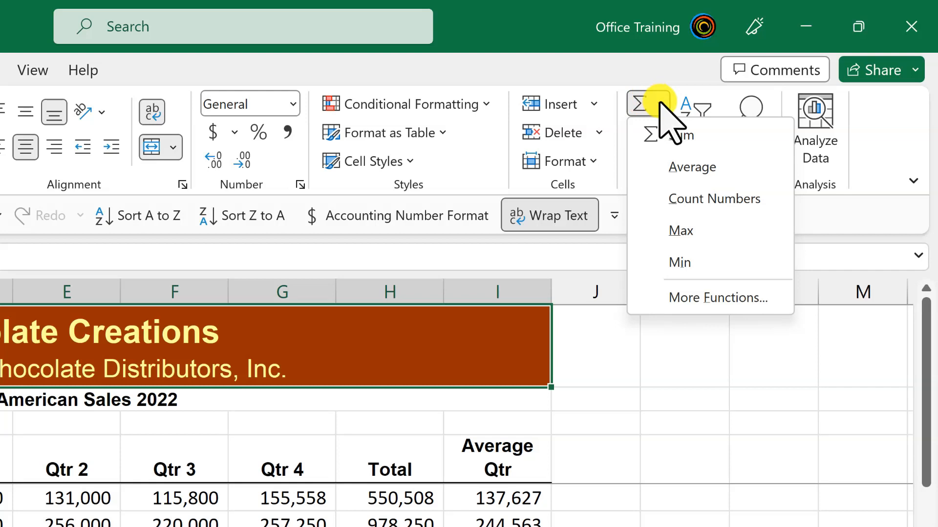
{"action": "right_click", "coordinate": [660, 104]}
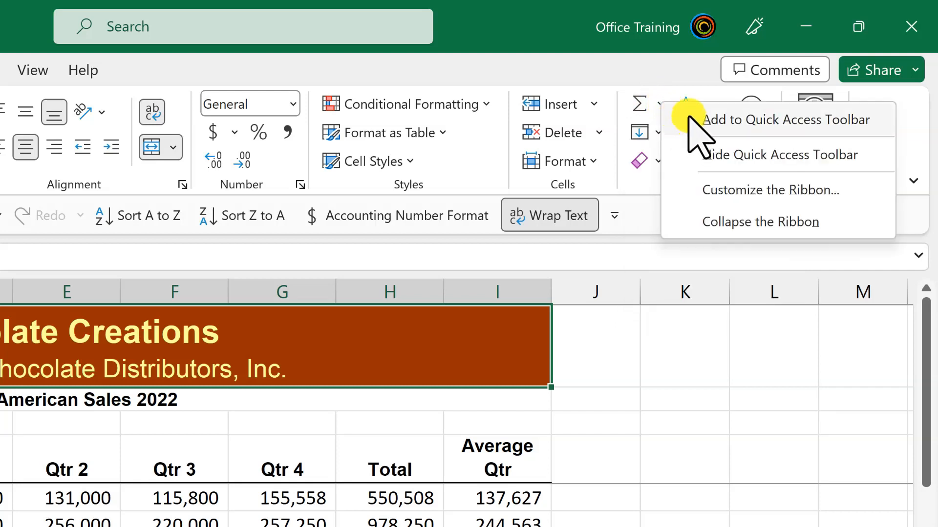
{"action": "left_click", "coordinate": [690, 119]}
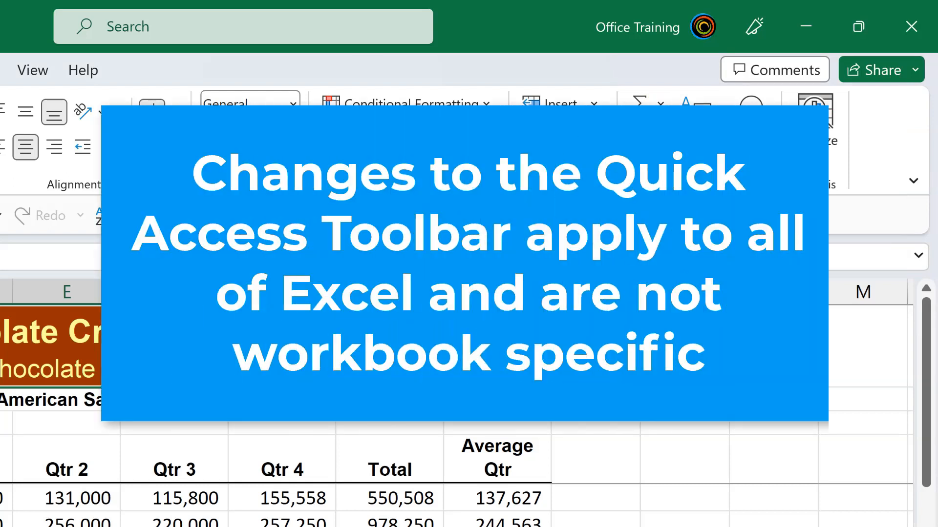
Step: Add the Switch Windows command from the View commands to the Quick Access Toolbar
{"action": "left_click", "coordinate": [30, 63]}
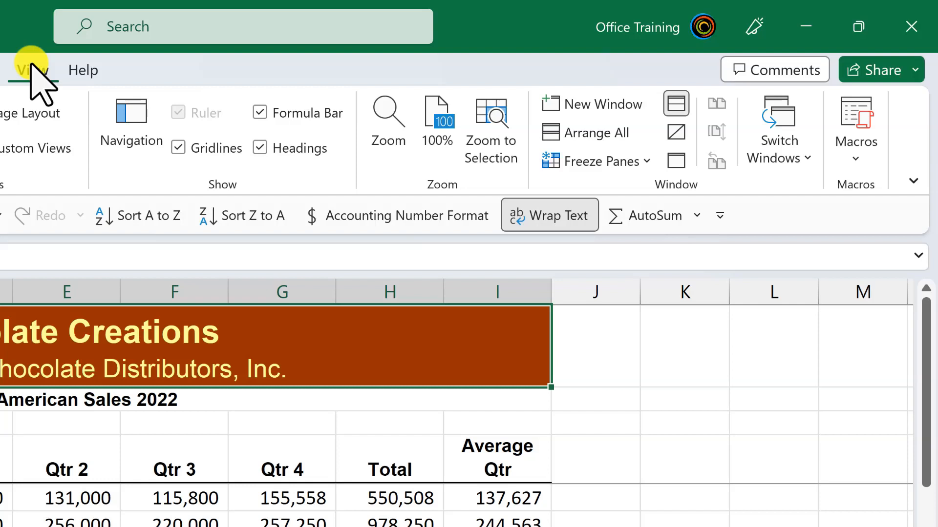
{"action": "right_click", "coordinate": [781, 128]}
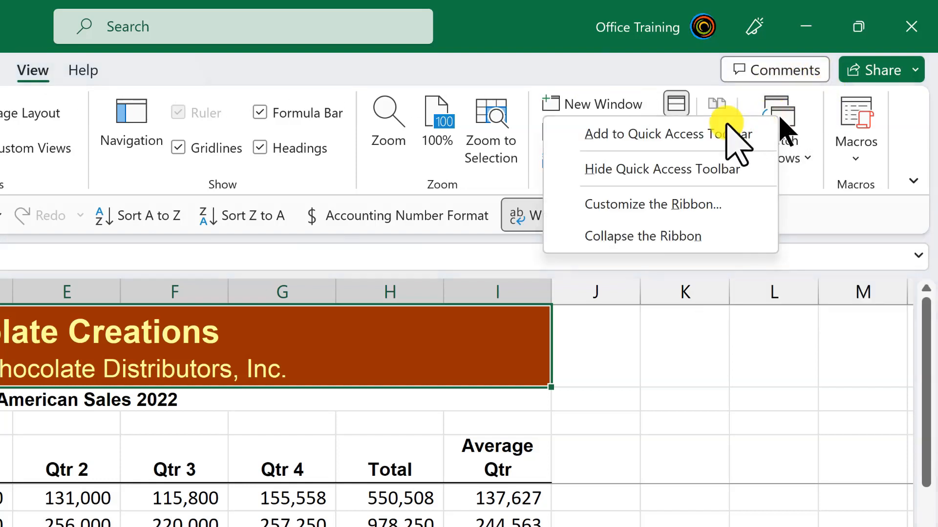
{"action": "left_click", "coordinate": [699, 134]}
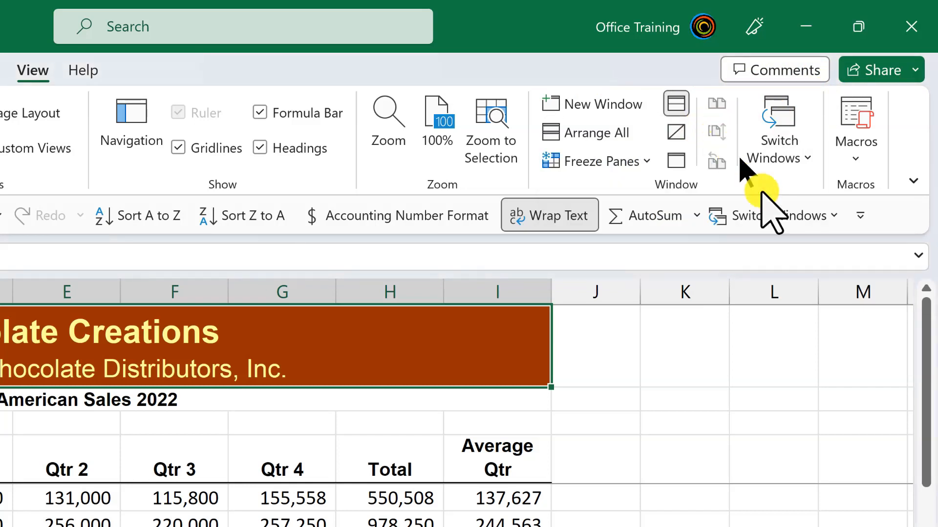
{"action": "left_click", "coordinate": [773, 227]}
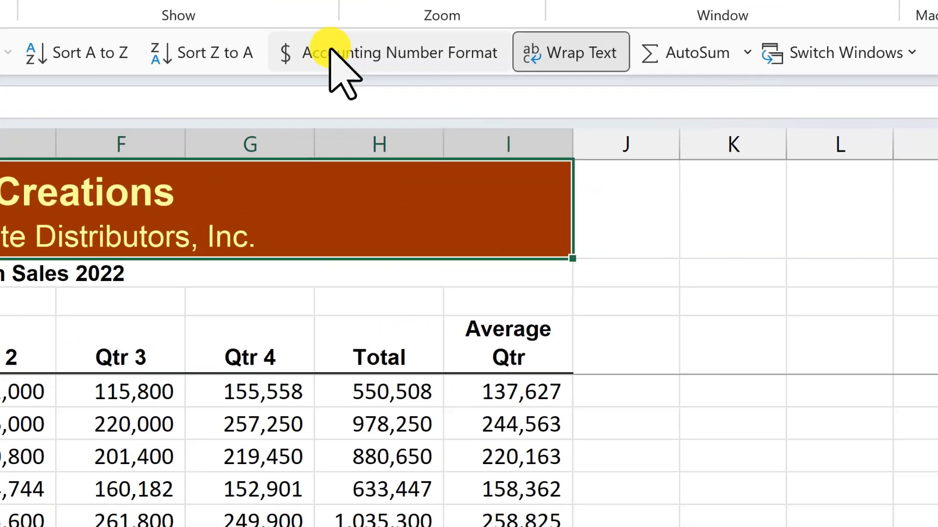
Step: Hide the command labels on the Quick Access Toolbar so that only icons are displayed
{"action": "right_click", "coordinate": [521, 131]}
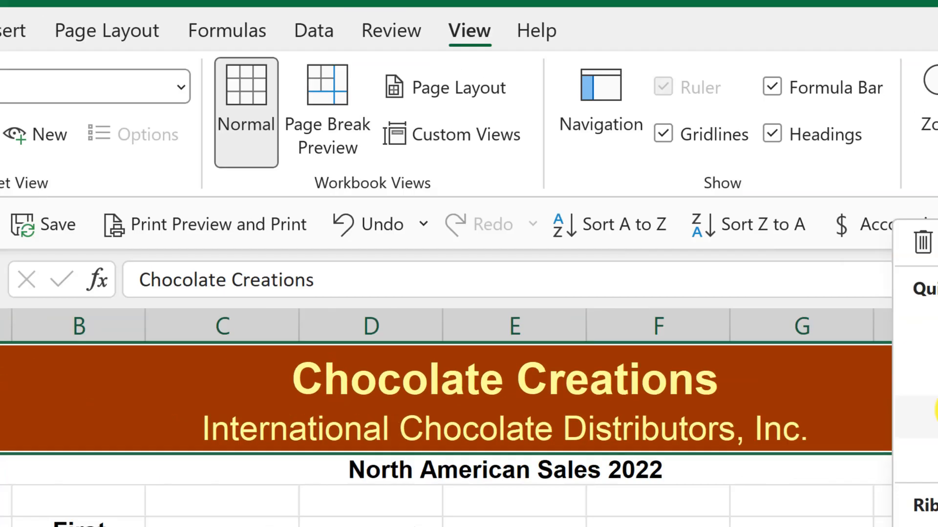
{"action": "left_click", "coordinate": [364, 225]}
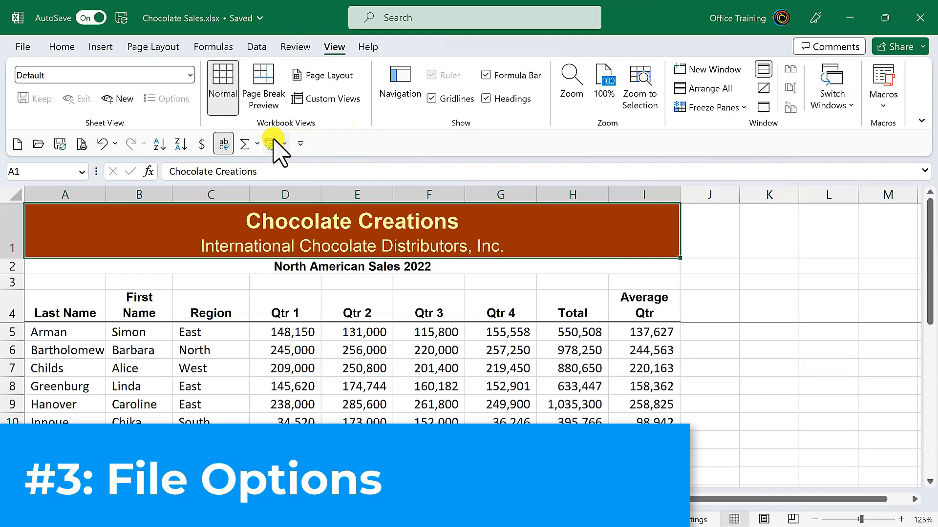
Step: In the Quick Access Toolbar customization options, move Accounting Number Format and Wrap Text up above Sort Ascending
{"action": "left_click", "coordinate": [301, 143]}
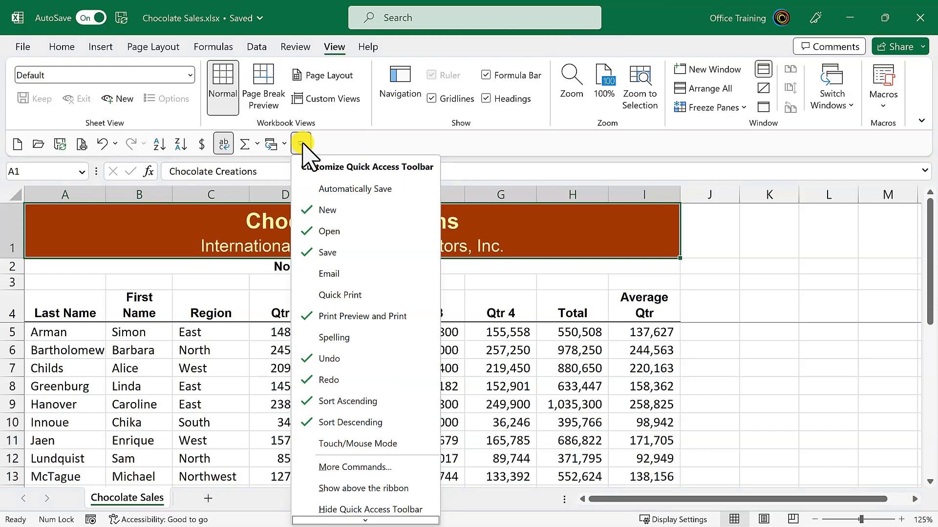
{"action": "right_click", "coordinate": [186, 138]}
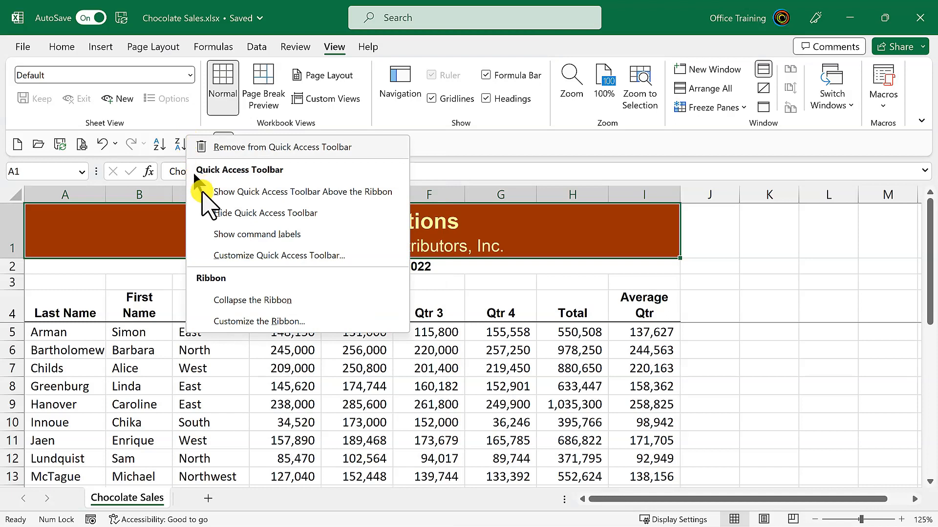
{"action": "left_click", "coordinate": [217, 255]}
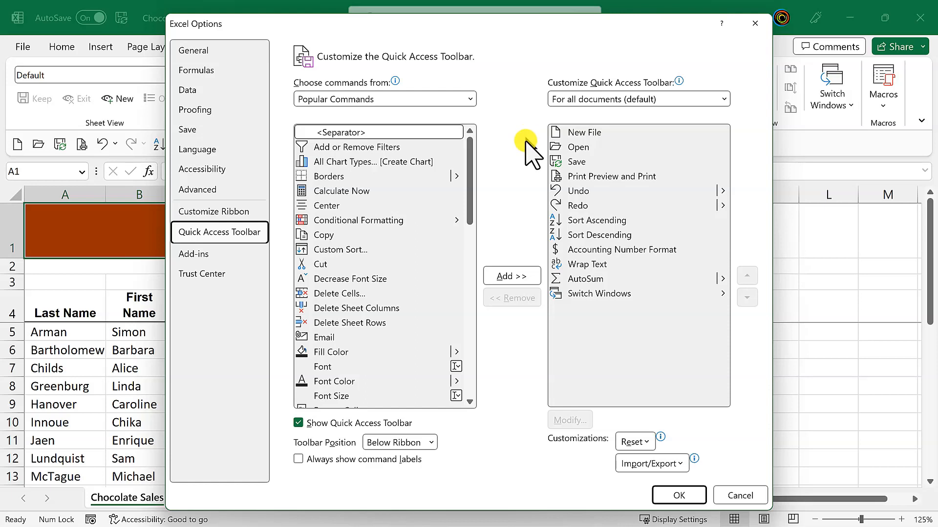
{"action": "left_click", "coordinate": [626, 250]}
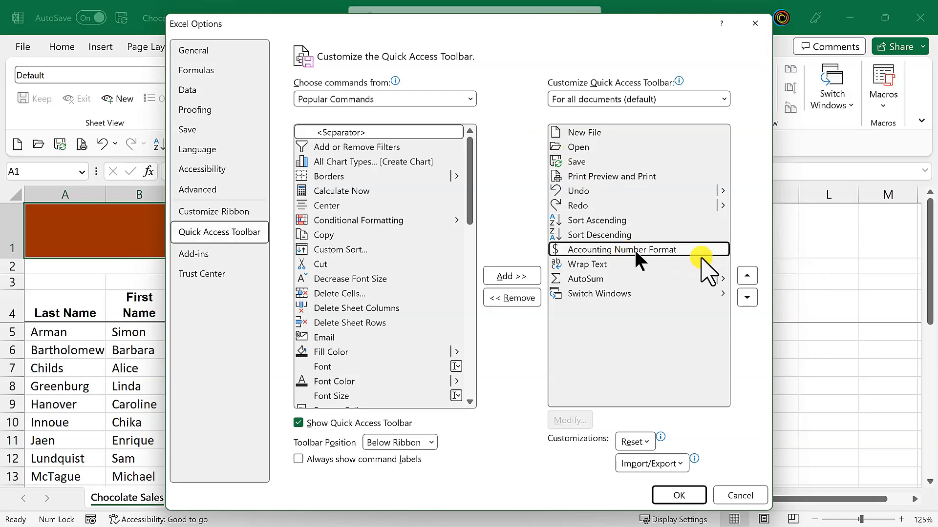
{"action": "left_click", "coordinate": [747, 275]}
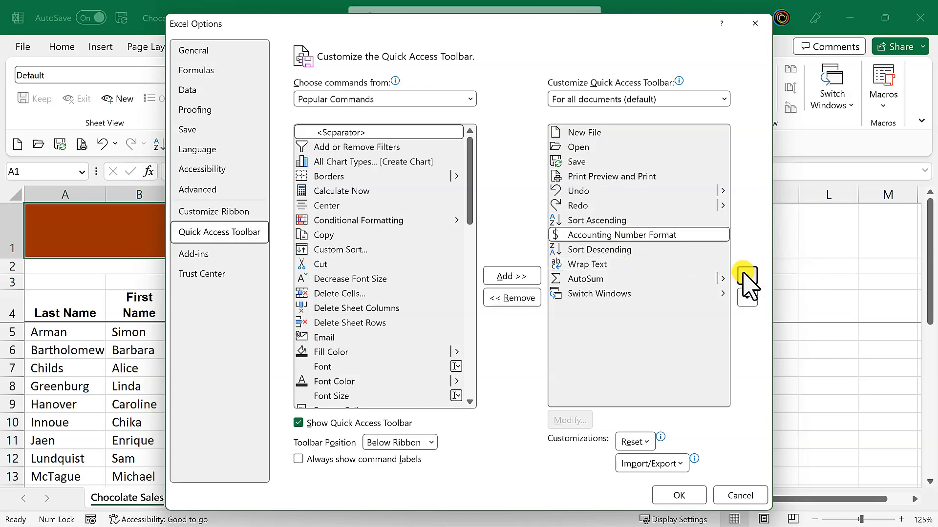
{"action": "left_click", "coordinate": [747, 276]}
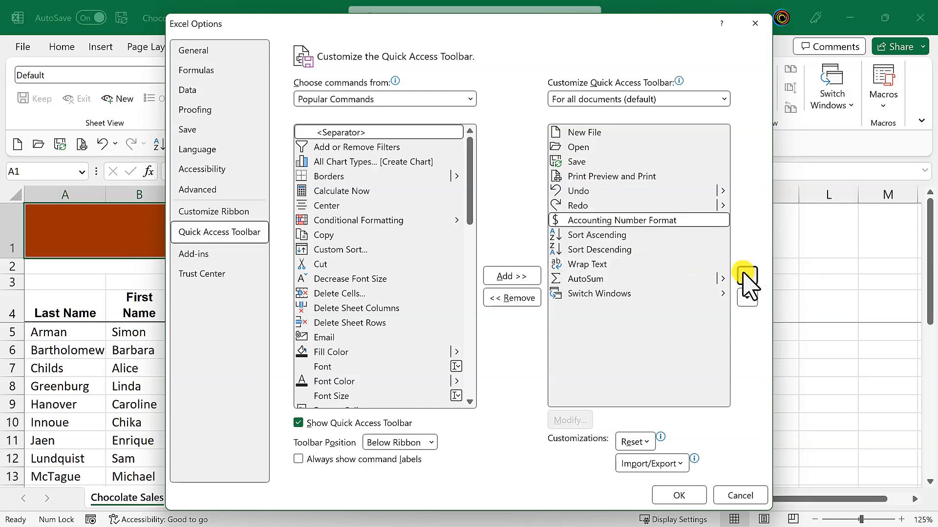
{"action": "left_click", "coordinate": [640, 265]}
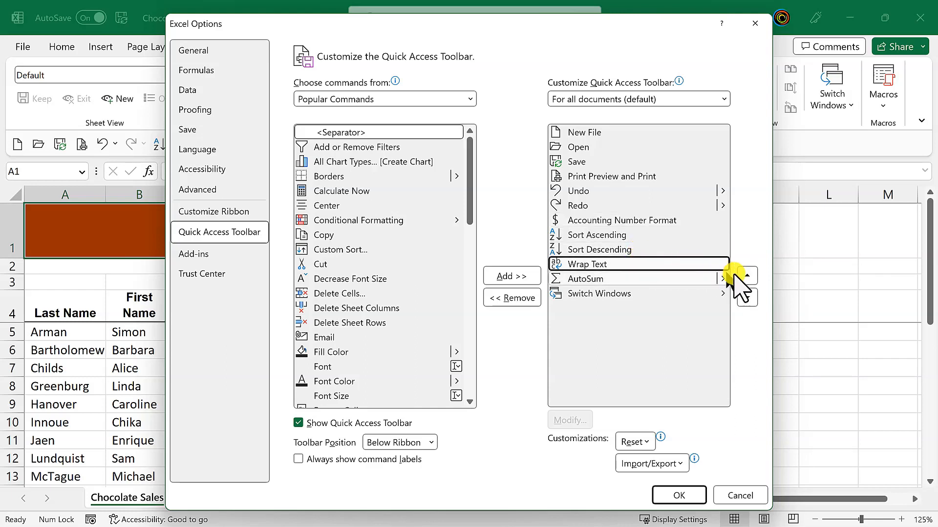
{"action": "left_click", "coordinate": [747, 276]}
{"action": "left_click", "coordinate": [747, 276]}
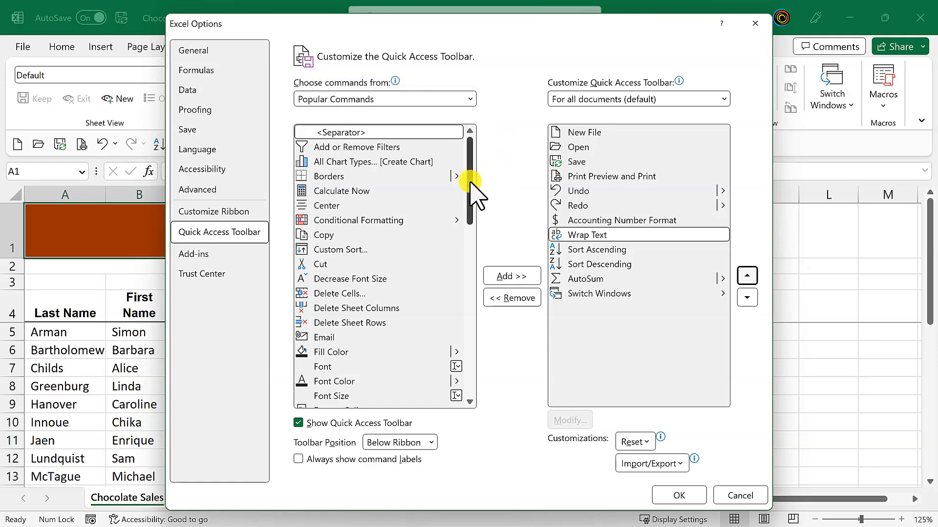
Step: Add Save As from the popular commands to the Quick Access Toolbar and place it directly below Save
{"action": "left_click_drag", "start_coordinate": [469, 181], "coordinate": [457, 329]}
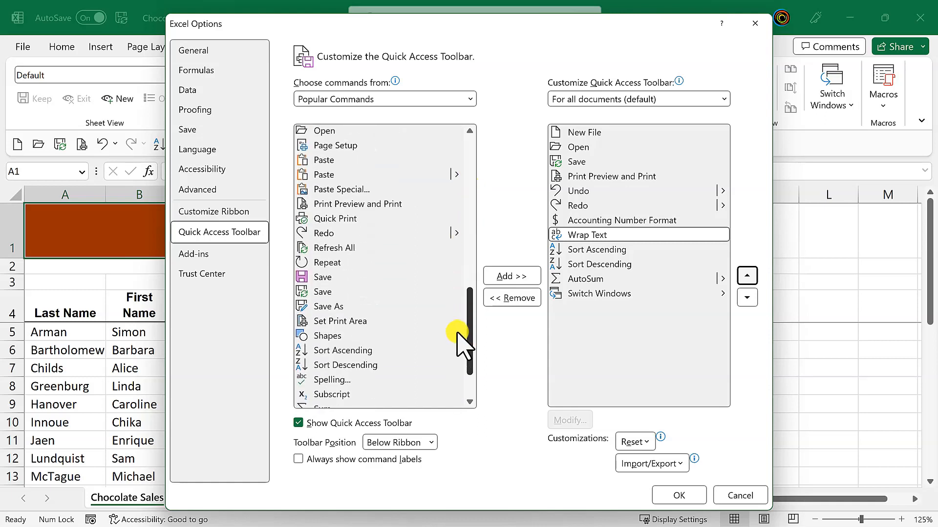
{"action": "left_click", "coordinate": [355, 312]}
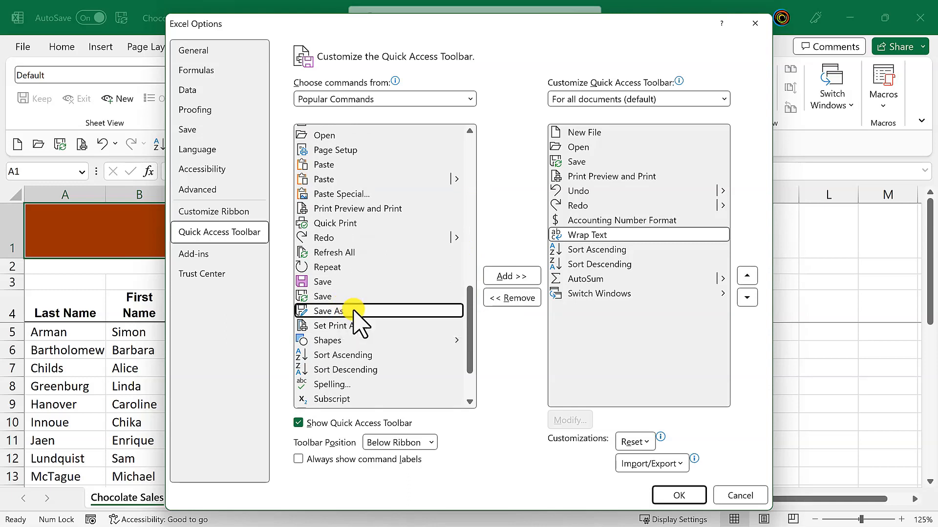
{"action": "left_click", "coordinate": [510, 276]}
{"action": "left_click", "coordinate": [748, 276]}
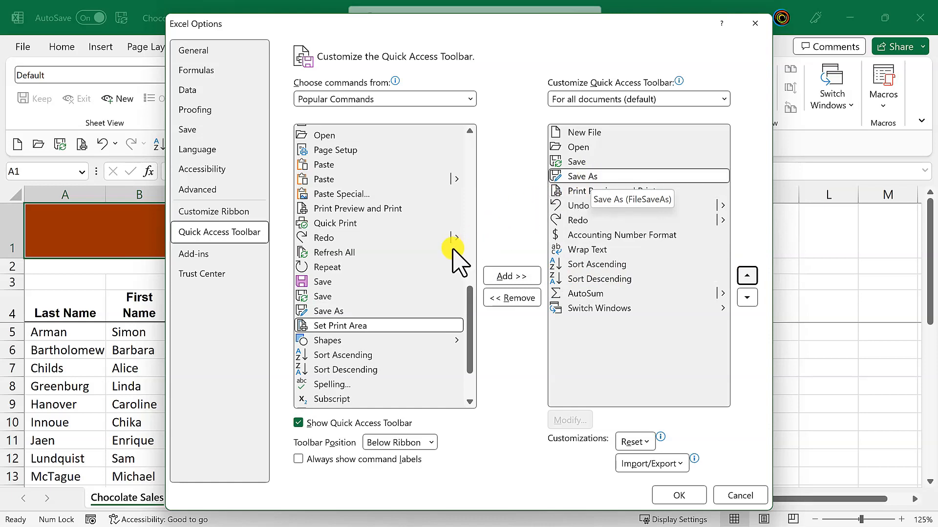
Step: Switch the list of available commands for the Quick Access Toolbar from Popular Commands to All Commands
{"action": "scroll", "coordinate": [425, 273], "scroll_direction": "down", "scroll_amount": 1}
{"action": "scroll", "coordinate": [424, 266], "scroll_direction": "down", "scroll_amount": 1}
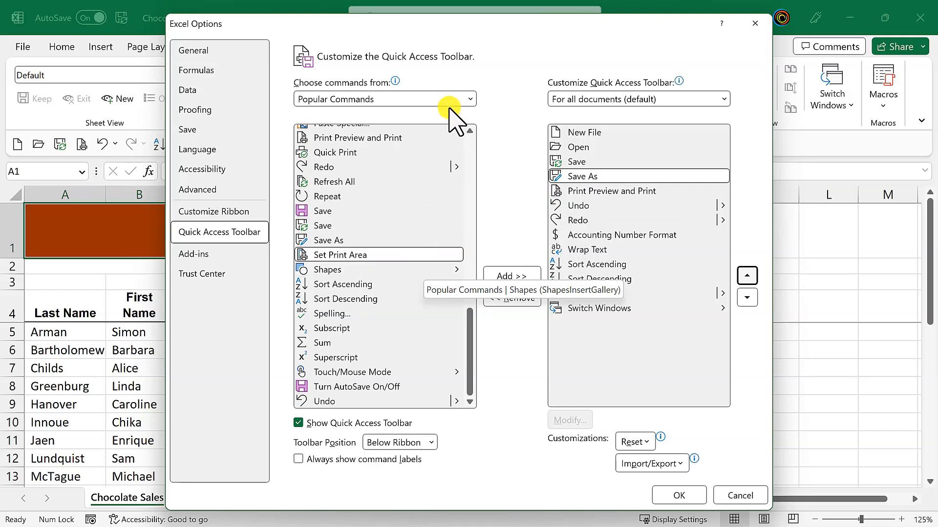
{"action": "left_click", "coordinate": [472, 99]}
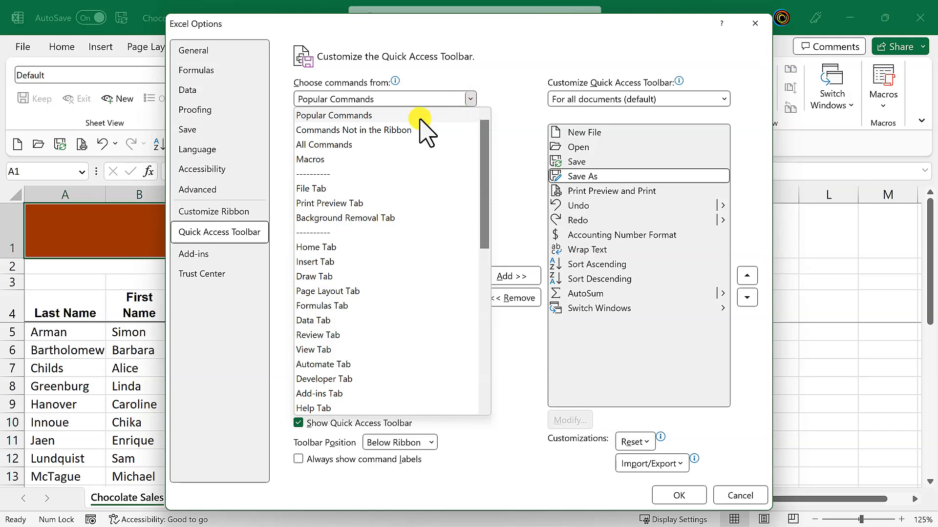
{"action": "left_click", "coordinate": [380, 143]}
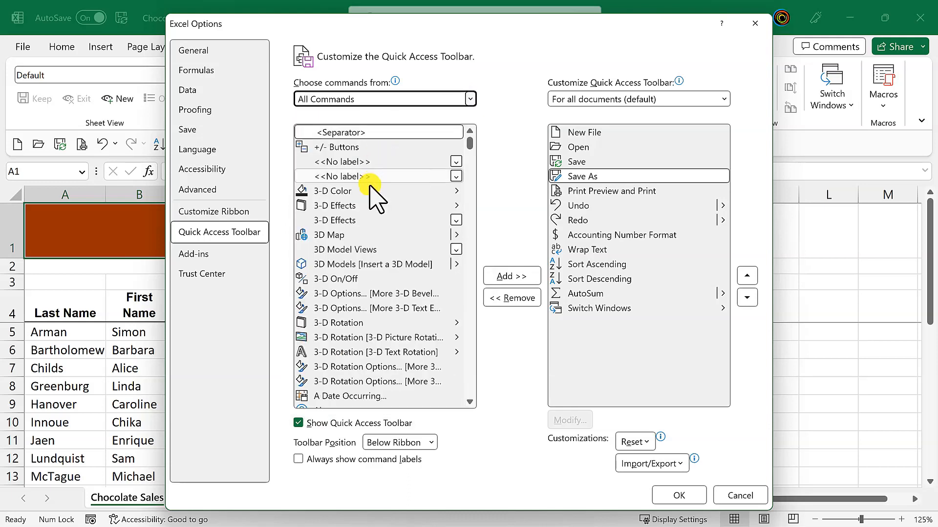
Step: Add Close File and Close All to the Quick Access Toolbar, placing them in that order directly below Print Preview and Print
{"action": "left_click", "coordinate": [370, 191]}
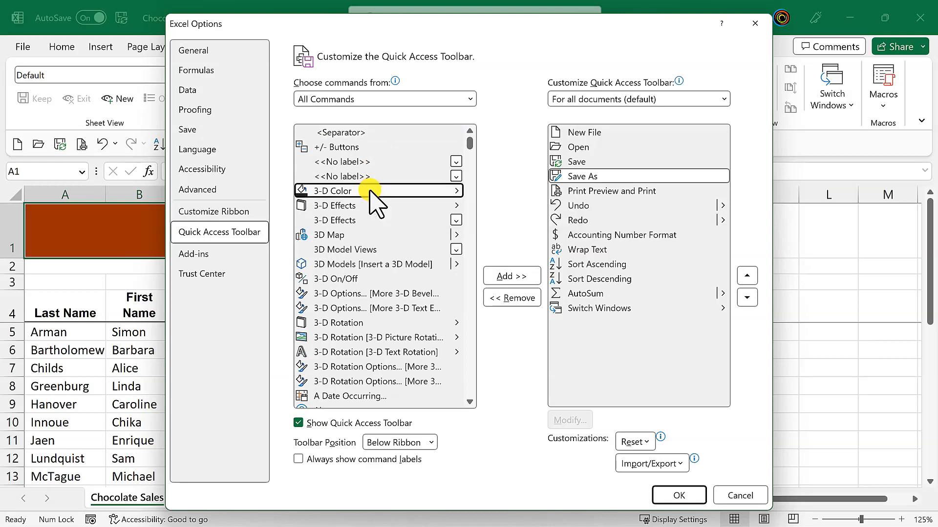
{"action": "key", "text": "c"}
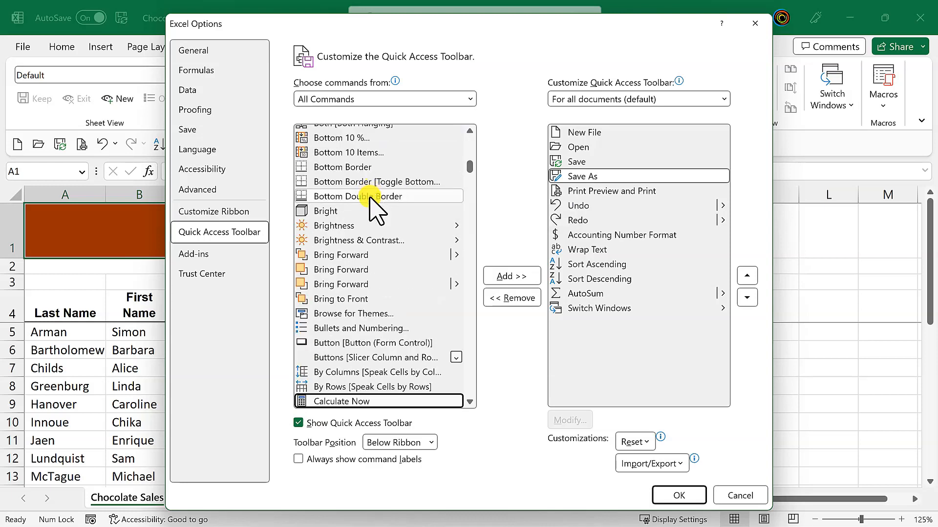
{"action": "scroll", "coordinate": [370, 249], "scroll_direction": "down", "scroll_amount": 2}
{"action": "scroll", "coordinate": [369, 250], "scroll_direction": "down", "scroll_amount": 2}
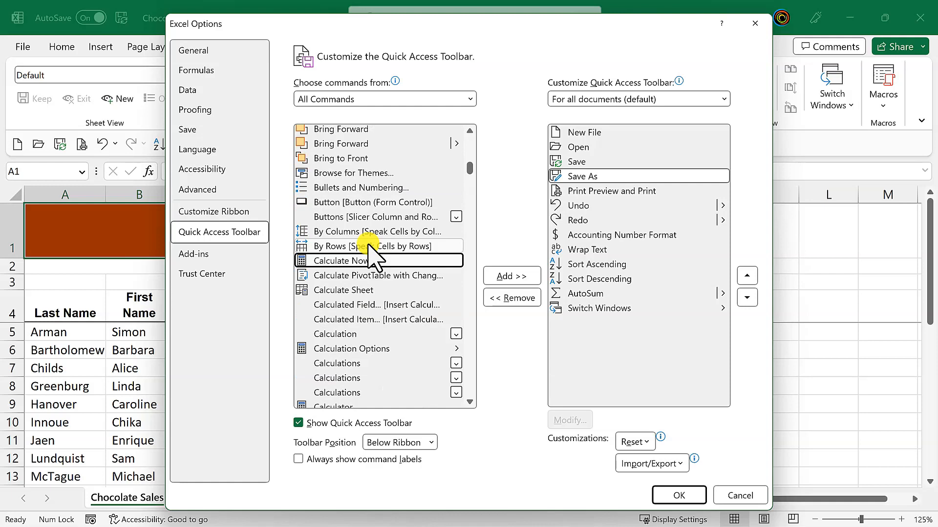
{"action": "scroll", "coordinate": [369, 249], "scroll_direction": "down", "scroll_amount": 8}
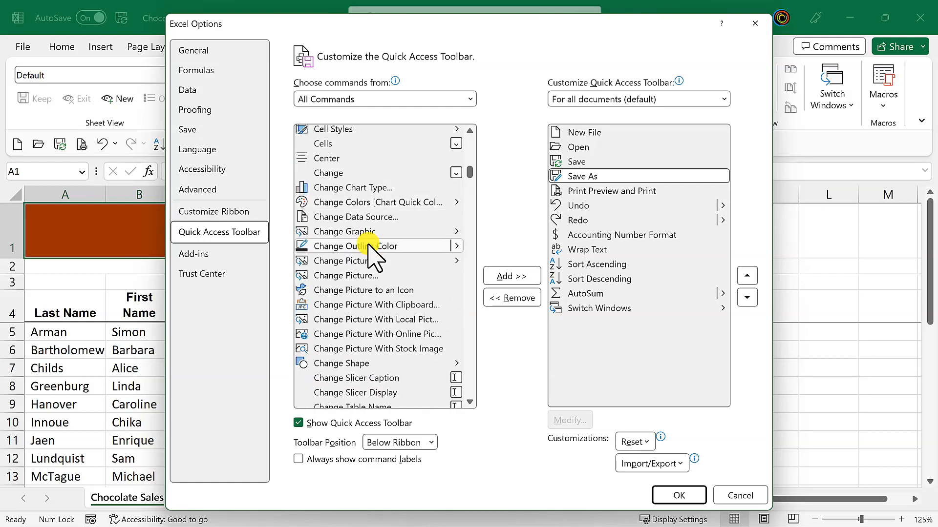
{"action": "scroll", "coordinate": [370, 249], "scroll_direction": "down", "scroll_amount": 3}
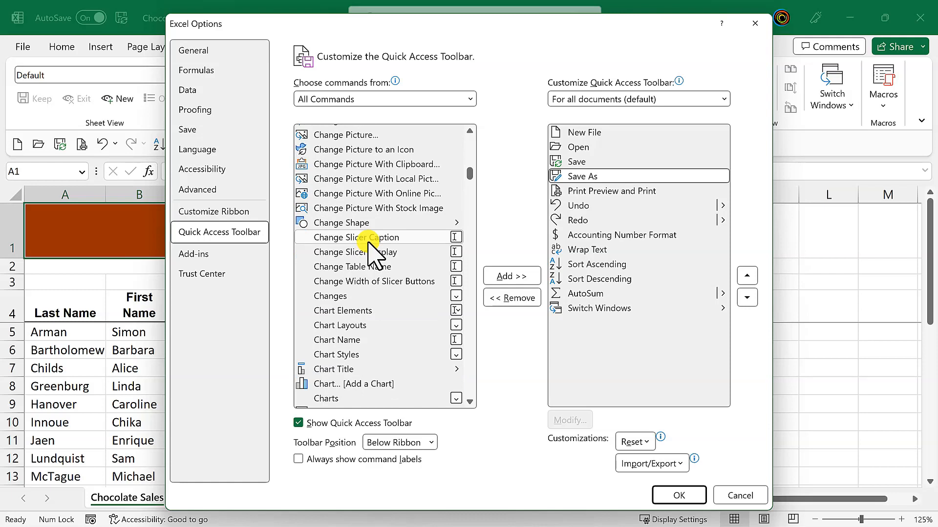
{"action": "scroll", "coordinate": [369, 249], "scroll_direction": "down", "scroll_amount": 4}
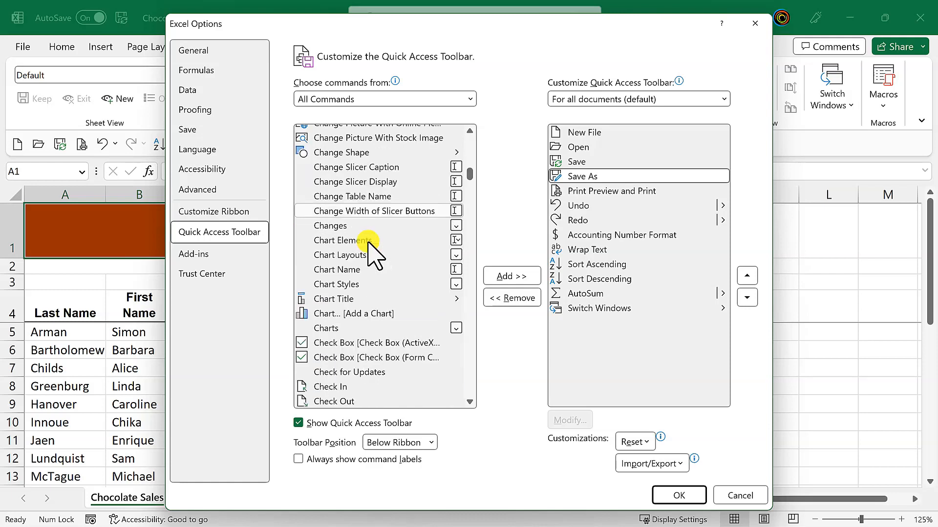
{"action": "scroll", "coordinate": [370, 249], "scroll_direction": "down", "scroll_amount": 9}
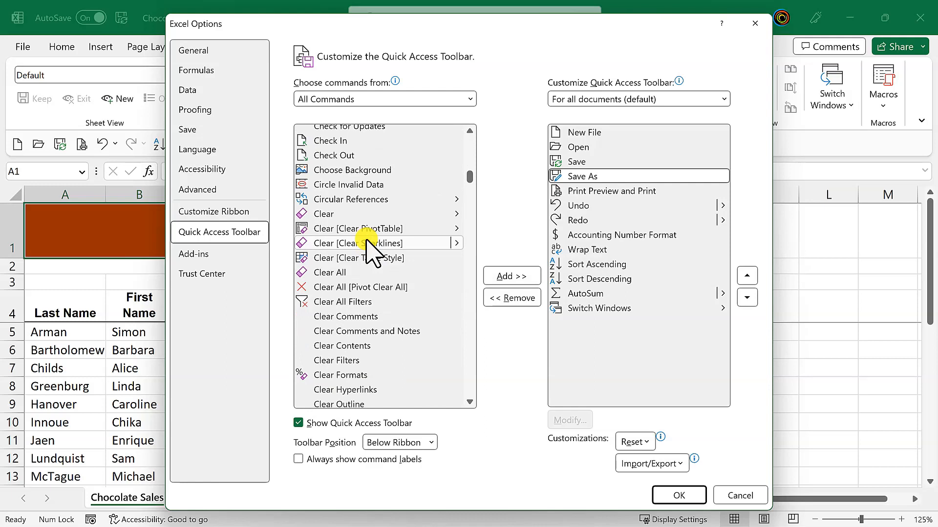
{"action": "scroll", "coordinate": [370, 249], "scroll_direction": "down", "scroll_amount": 3}
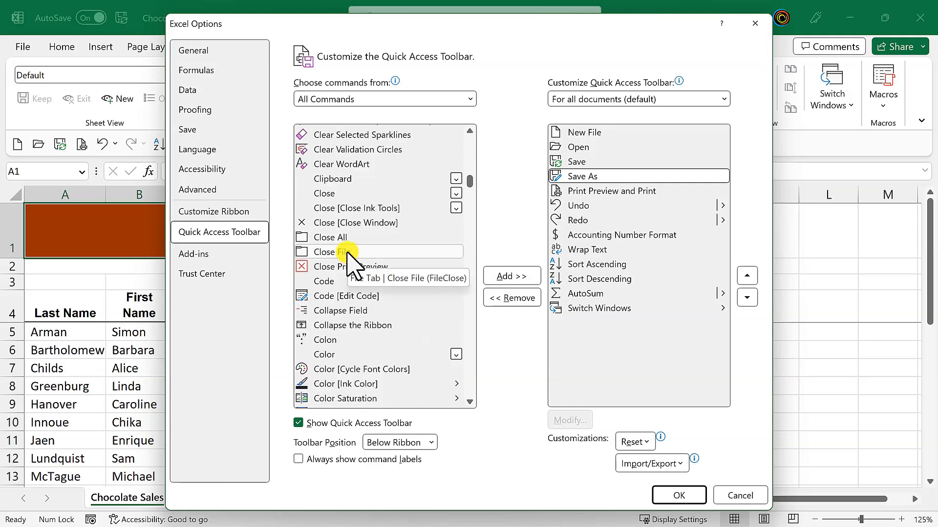
{"action": "double_click", "coordinate": [348, 252]}
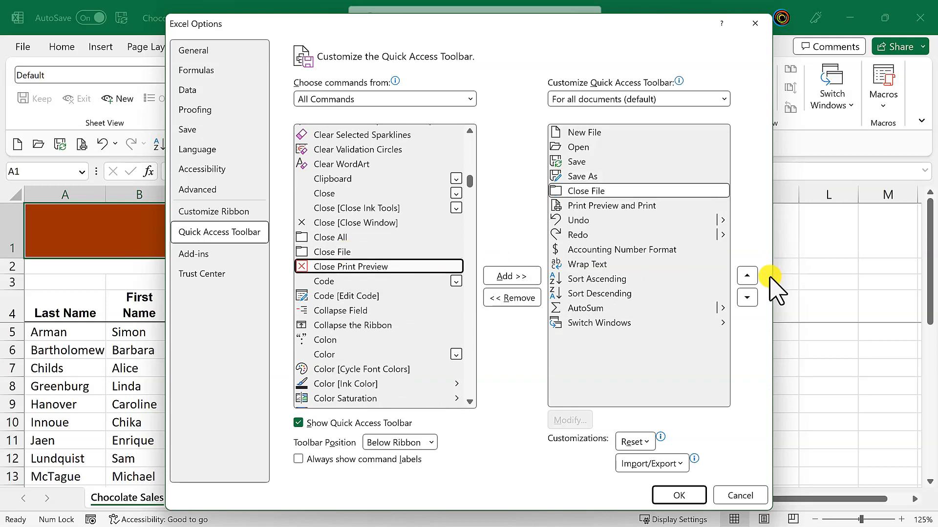
{"action": "left_click", "coordinate": [752, 297]}
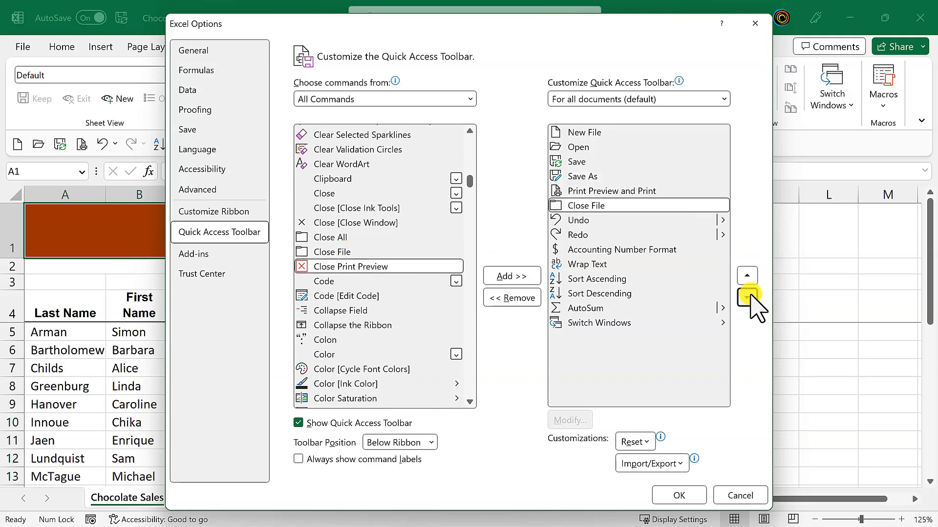
{"action": "double_click", "coordinate": [328, 237]}
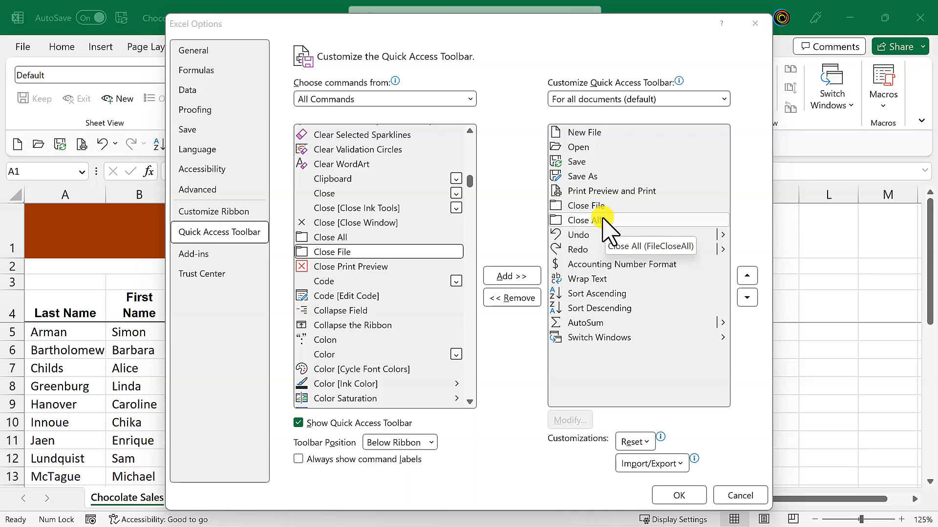
{"action": "left_click", "coordinate": [608, 223]}
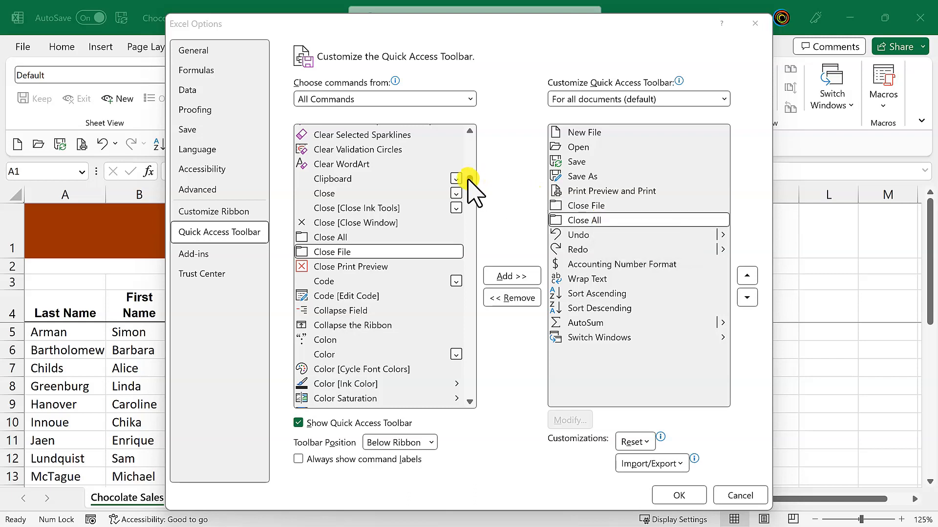
Step: Add a separator to the Quick Access Toolbar between Redo and Accounting Number Format
{"action": "left_click_drag", "start_coordinate": [469, 184], "coordinate": [467, 127]}
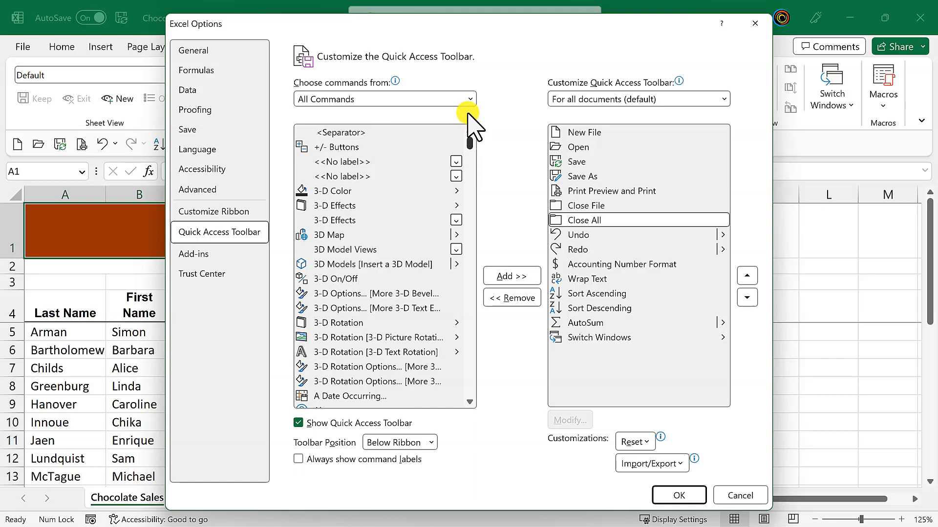
{"action": "left_click", "coordinate": [609, 234]}
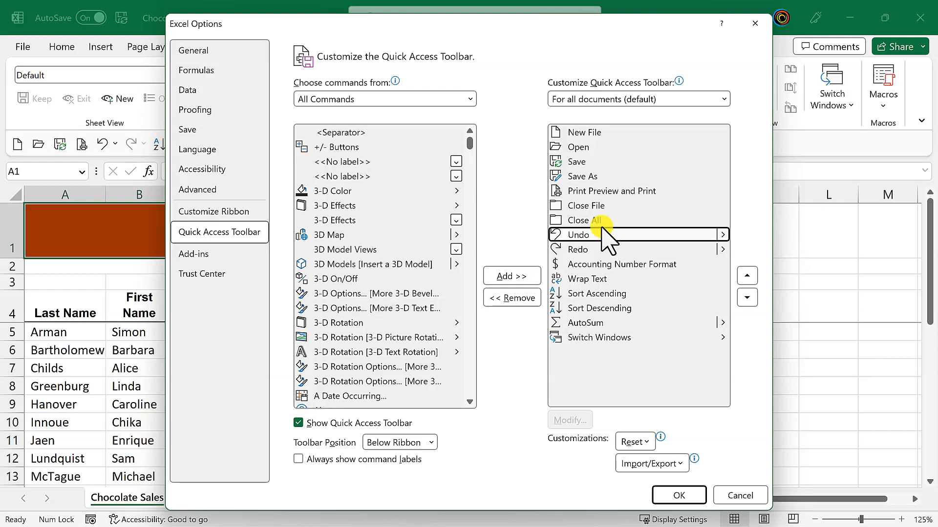
{"action": "double_click", "coordinate": [383, 132]}
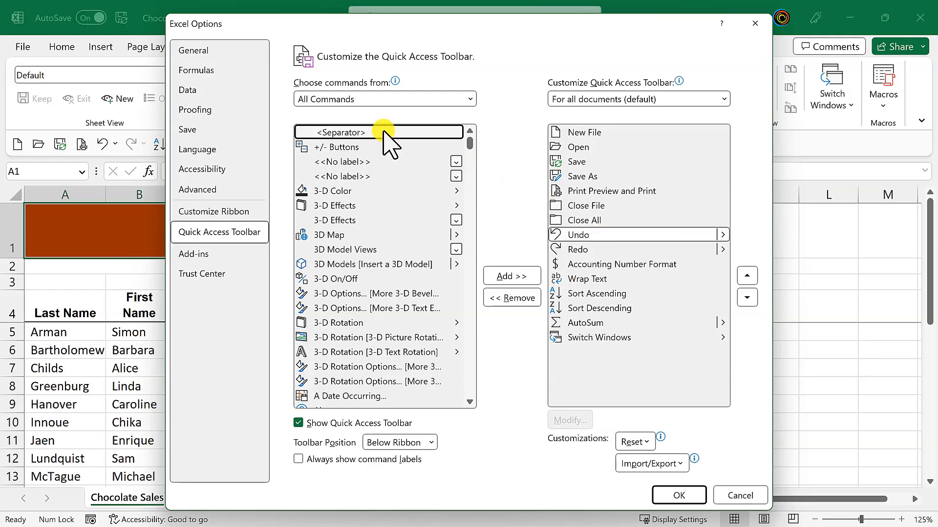
{"action": "left_click", "coordinate": [747, 298]}
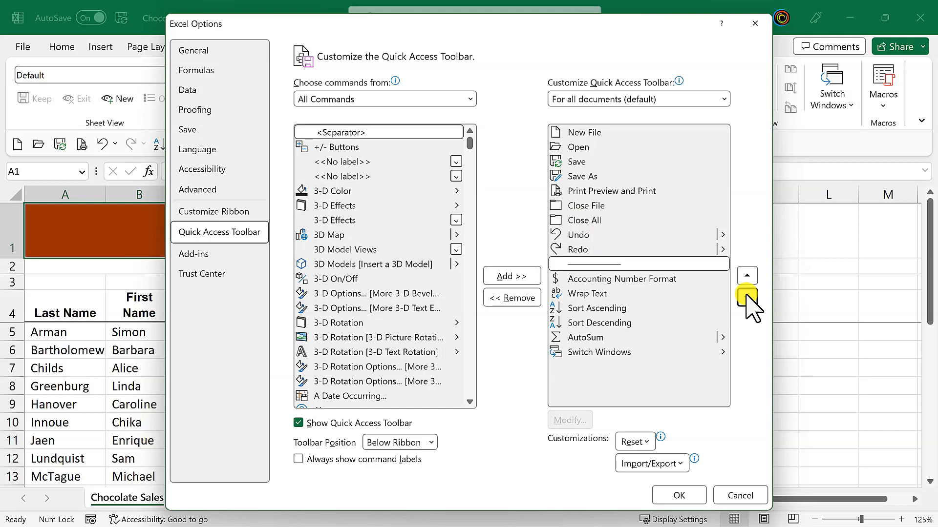
Step: Move AutoSum up directly above Sort Ascending and apply the Quick Access Toolbar customizations
{"action": "left_click", "coordinate": [626, 337]}
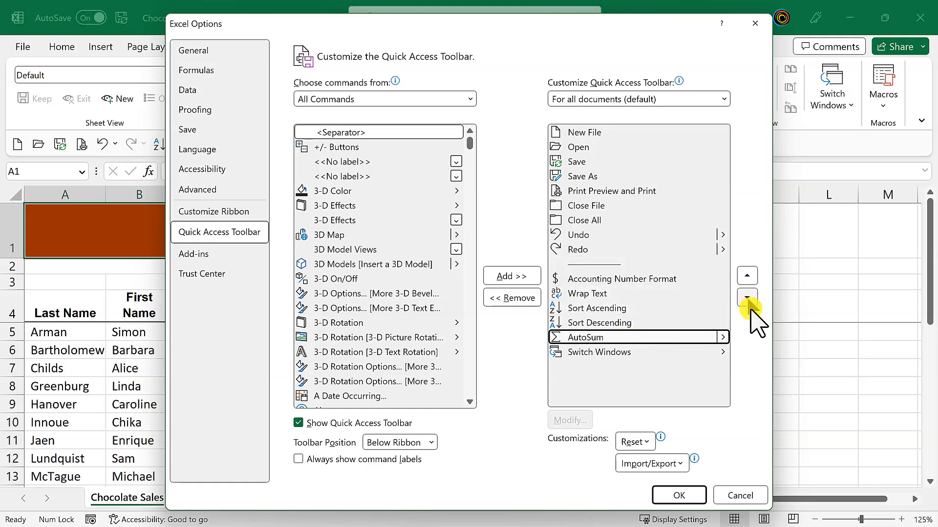
{"action": "left_click", "coordinate": [747, 276]}
{"action": "left_click", "coordinate": [747, 276]}
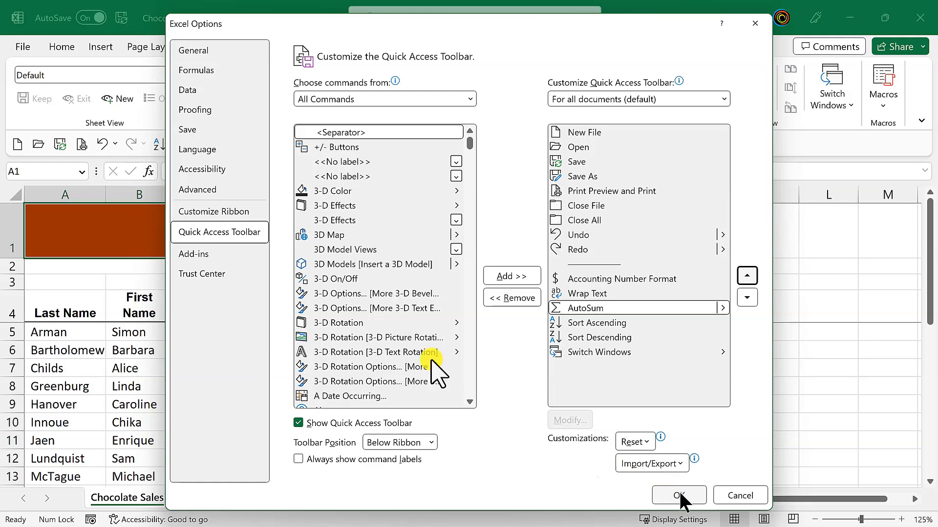
{"action": "left_click", "coordinate": [679, 496]}
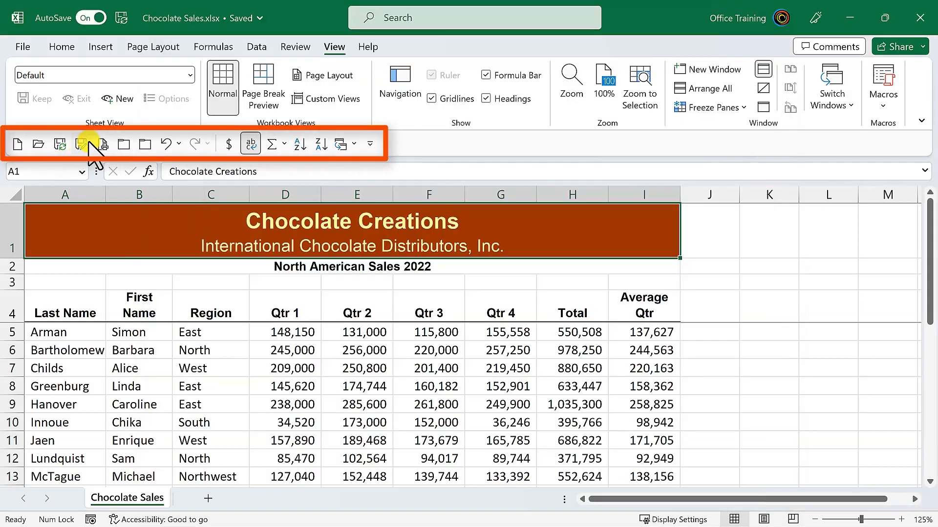